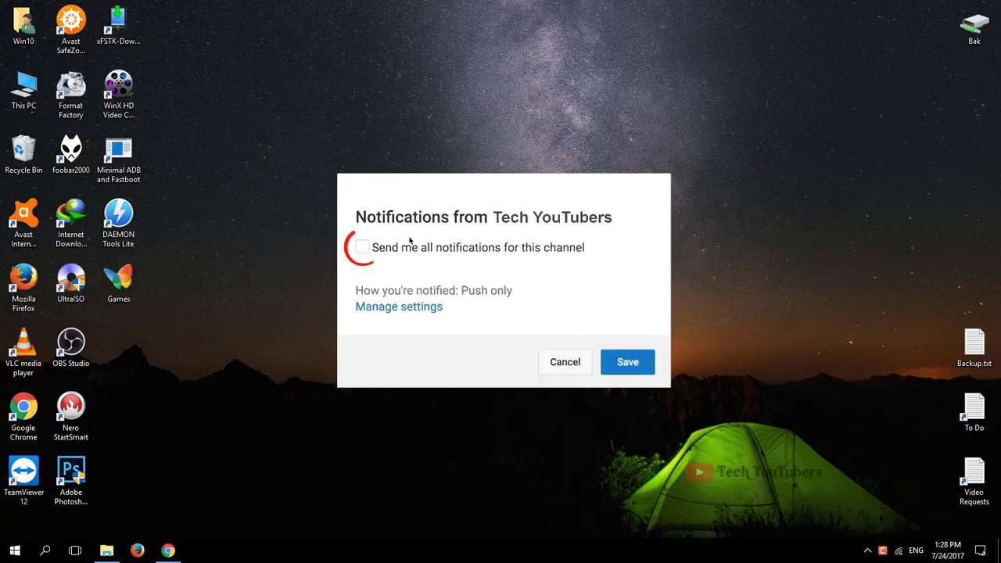
Switch to Chrome and open the screen lock software's download link in the Tech YouTubers post.
click(172, 551)
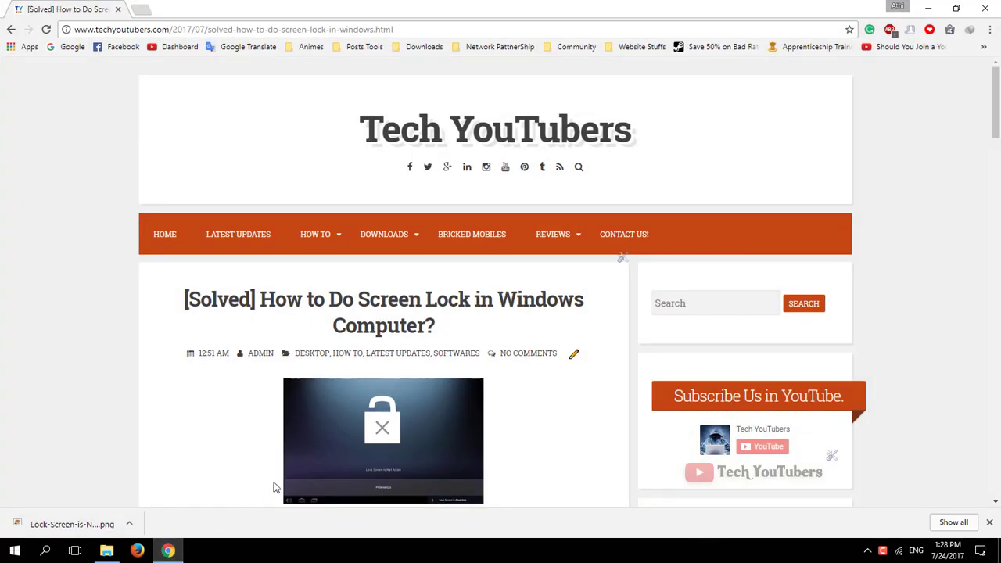
scroll(417, 360, down, 6)
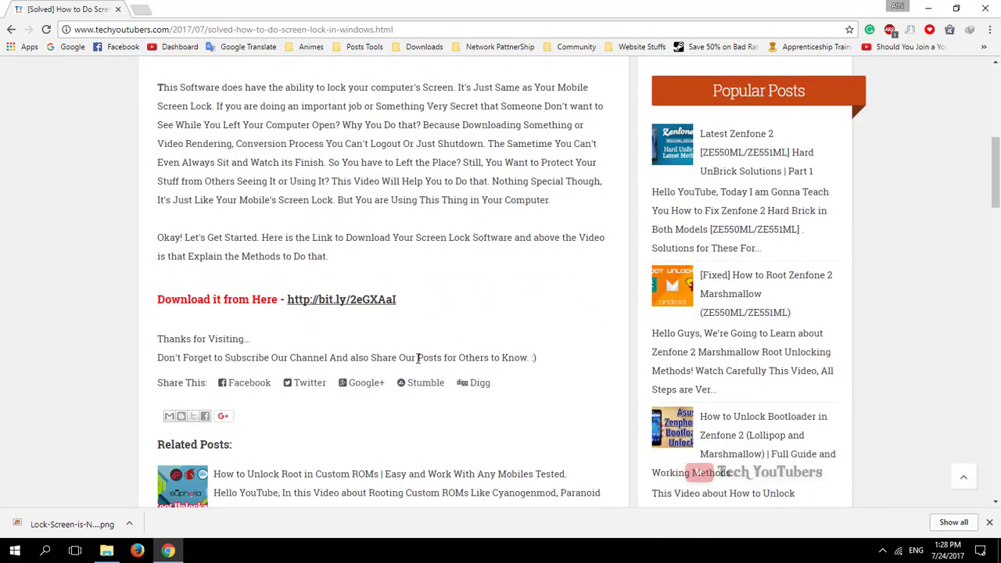
click(361, 305)
click(192, 9)
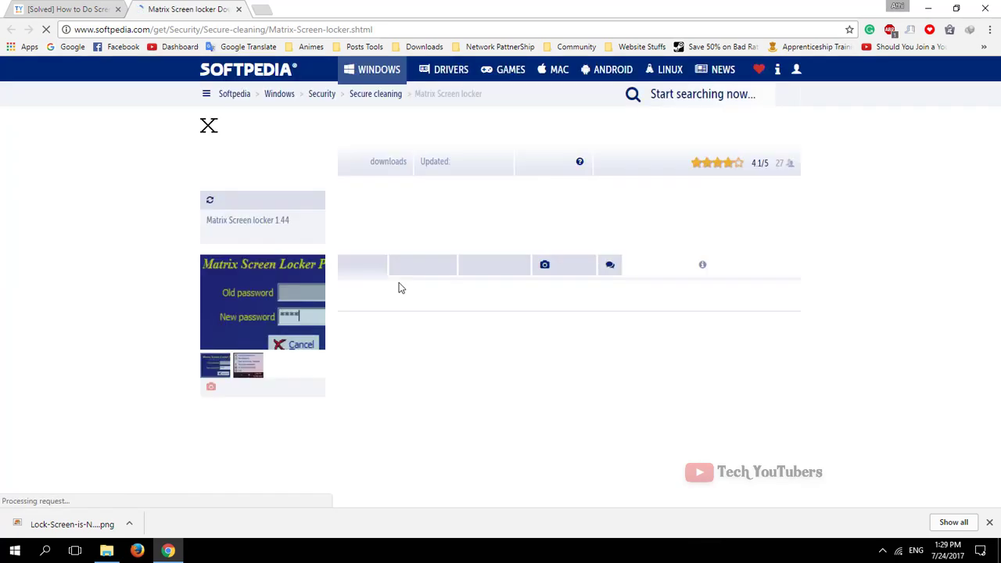
Download the Matrix Screen locker setup file from the Softpedia Mirror (US).
click(283, 166)
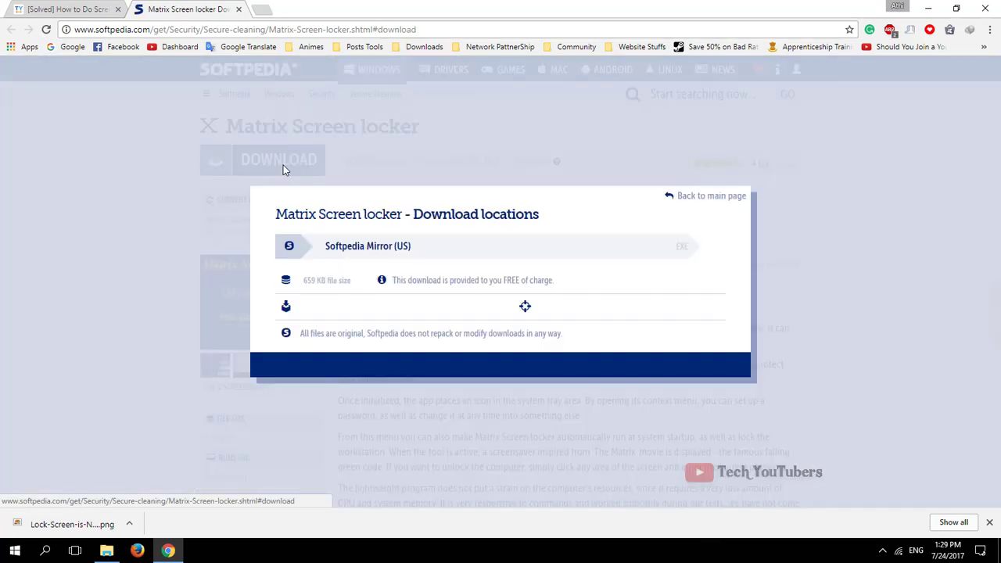
click(359, 252)
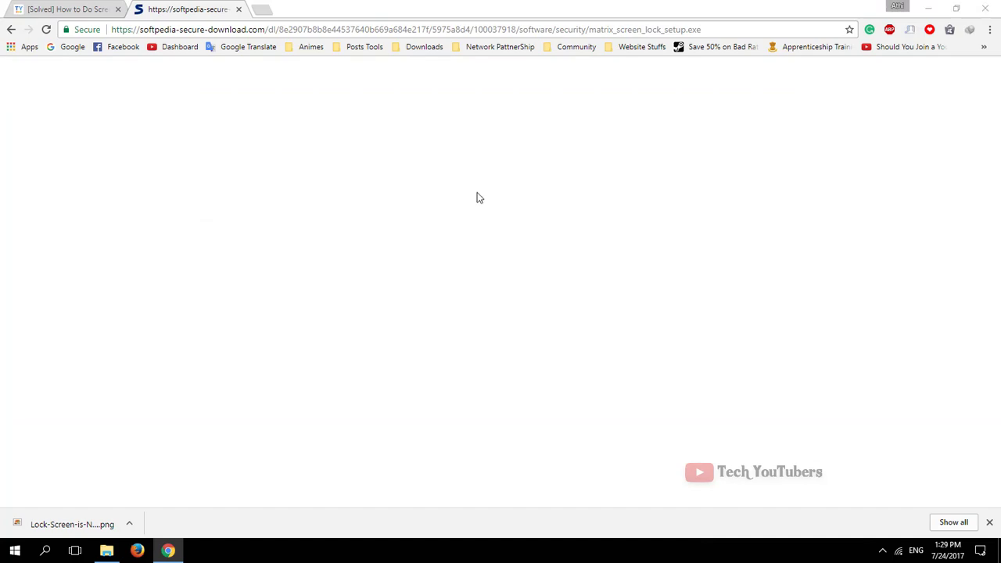
click(492, 333)
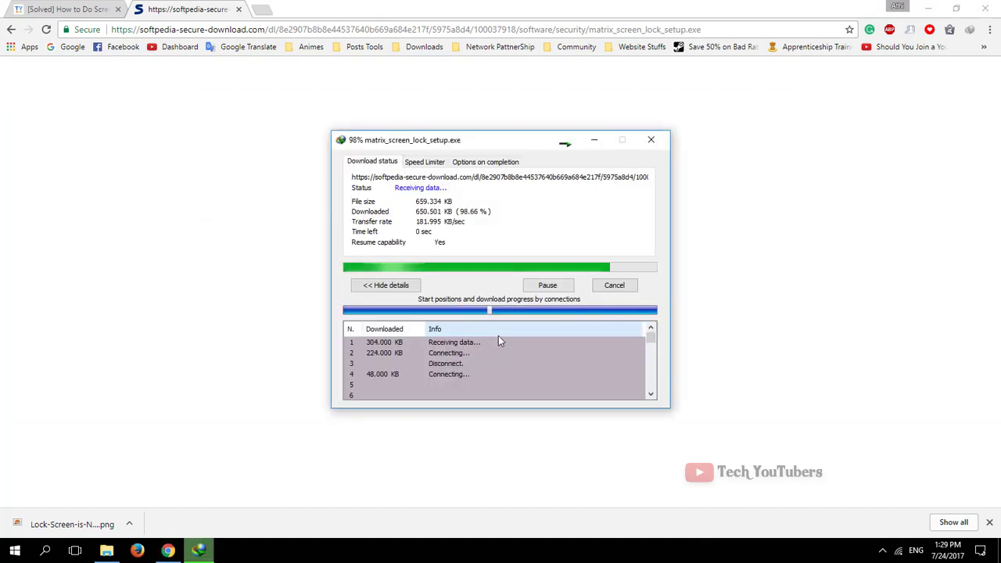
Clear the browser away and place the downloaded matrix_screen_lock_setup.exe on the middle of the desktop.
click(238, 10)
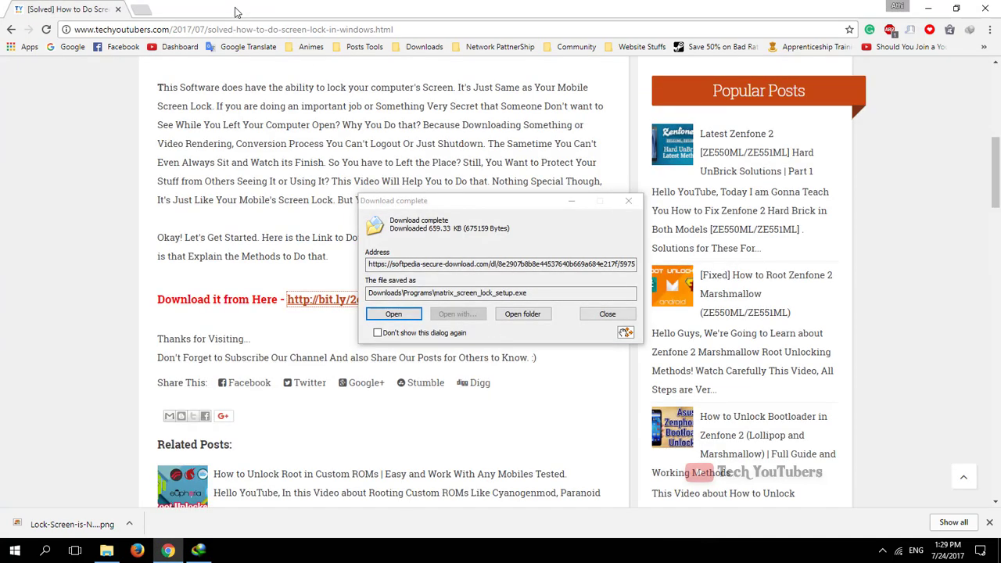
click(928, 8)
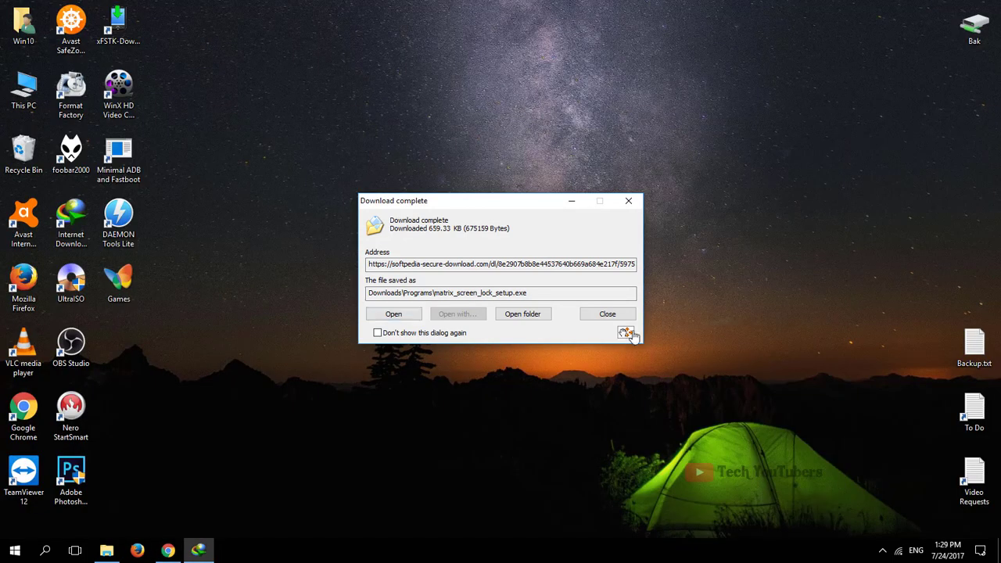
drag(626, 331, 691, 261)
drag(690, 223, 502, 250)
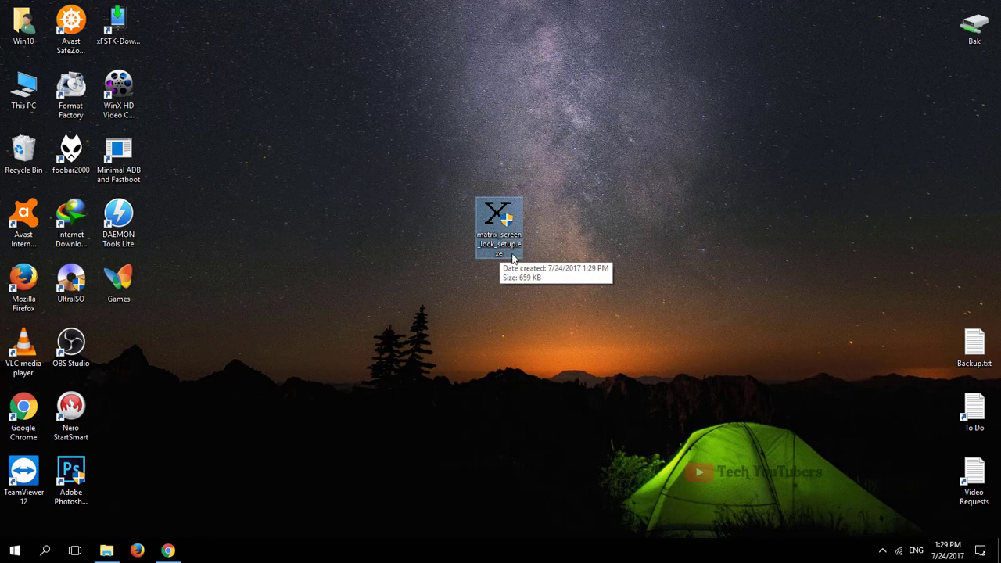
Install Matrix Screen Locker 1.44 from the desktop setup file with the default options and decline the computer restart.
double_click(512, 258)
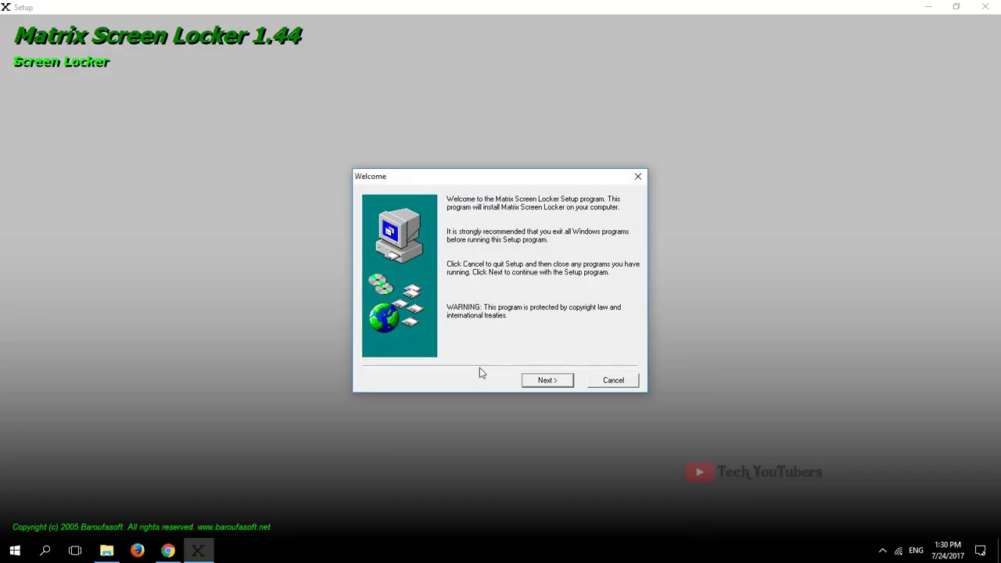
click(550, 379)
click(550, 382)
click(548, 380)
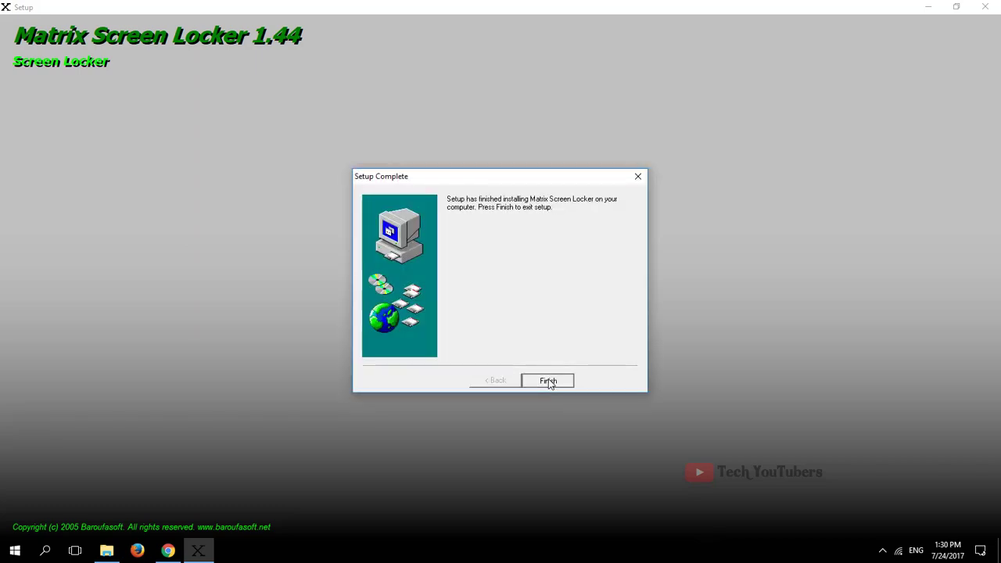
click(548, 381)
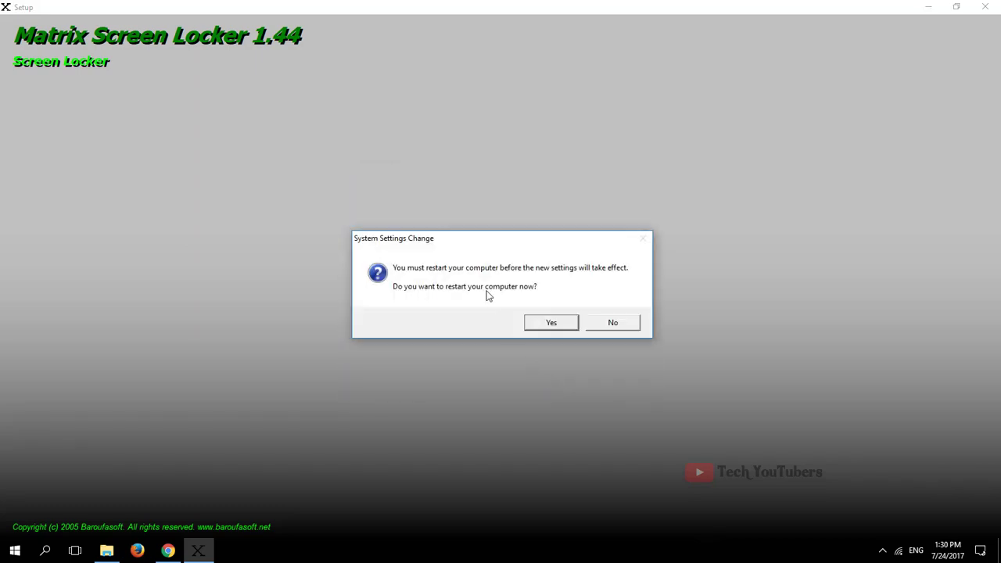
click(613, 322)
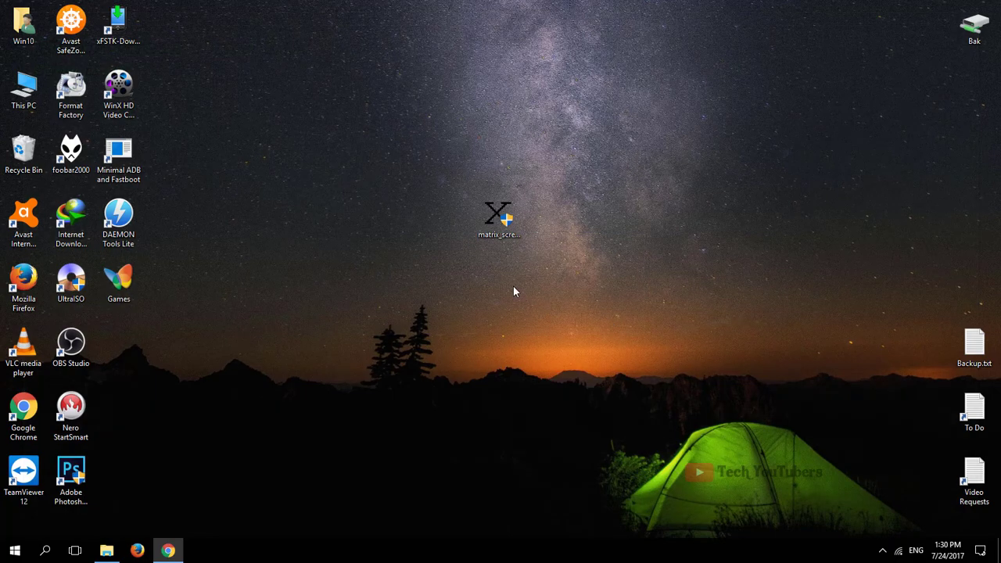
Launch Matrix from the Matrix Screen Locker folder among the installed programs.
click(14, 551)
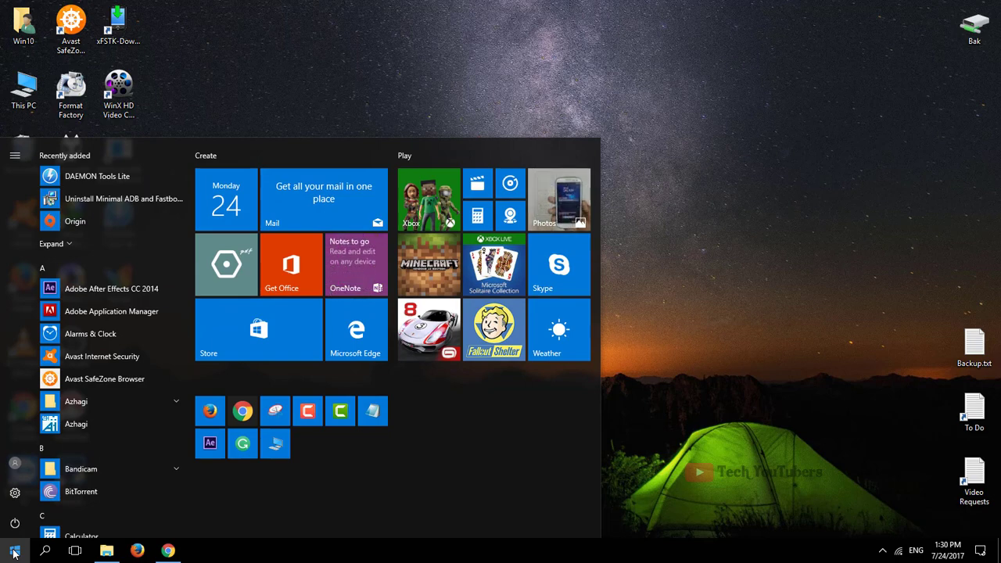
scroll(104, 328, down, 10)
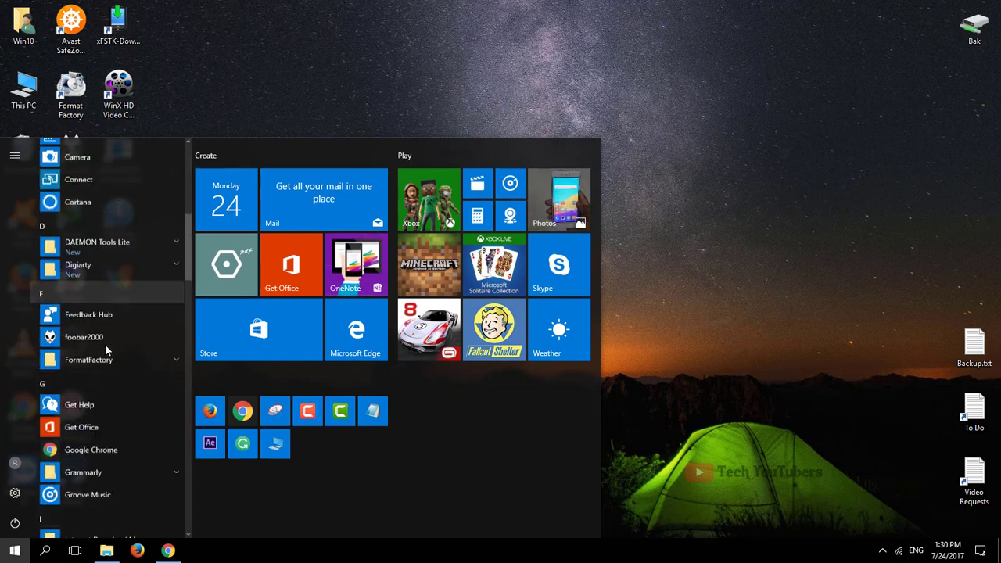
scroll(107, 350, down, 5)
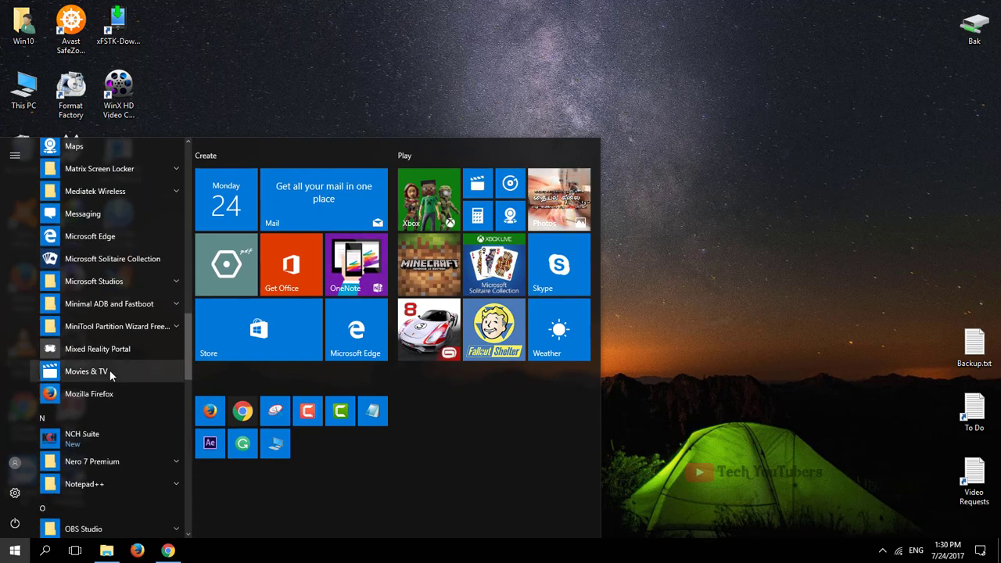
click(117, 169)
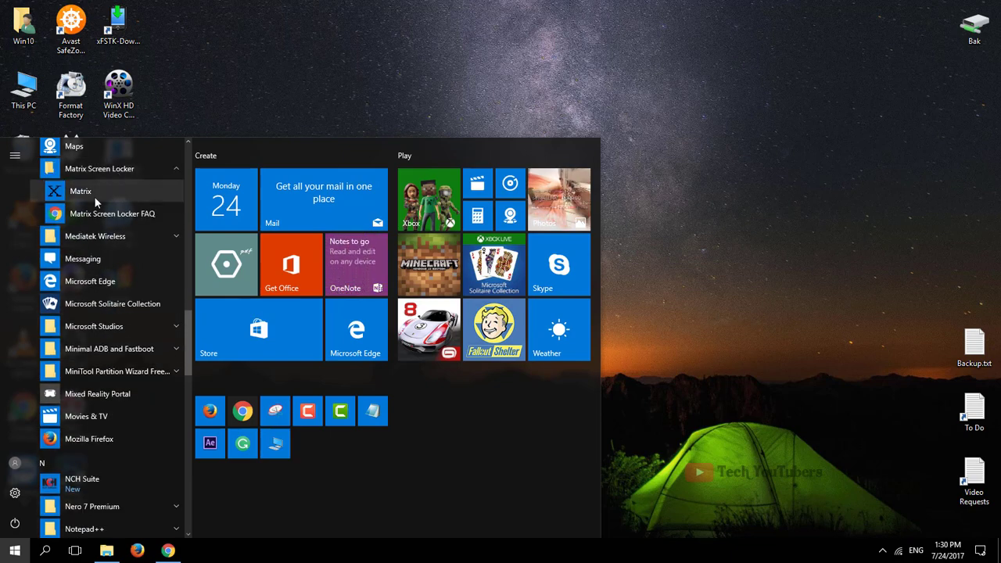
click(94, 194)
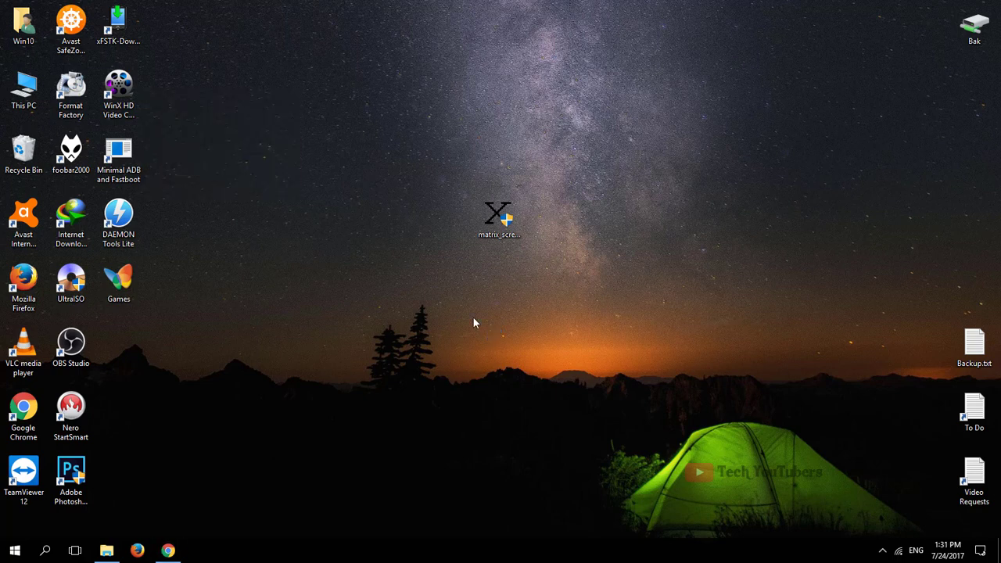
Enable Matrix Screen Locker to run at system start-up.
click(883, 551)
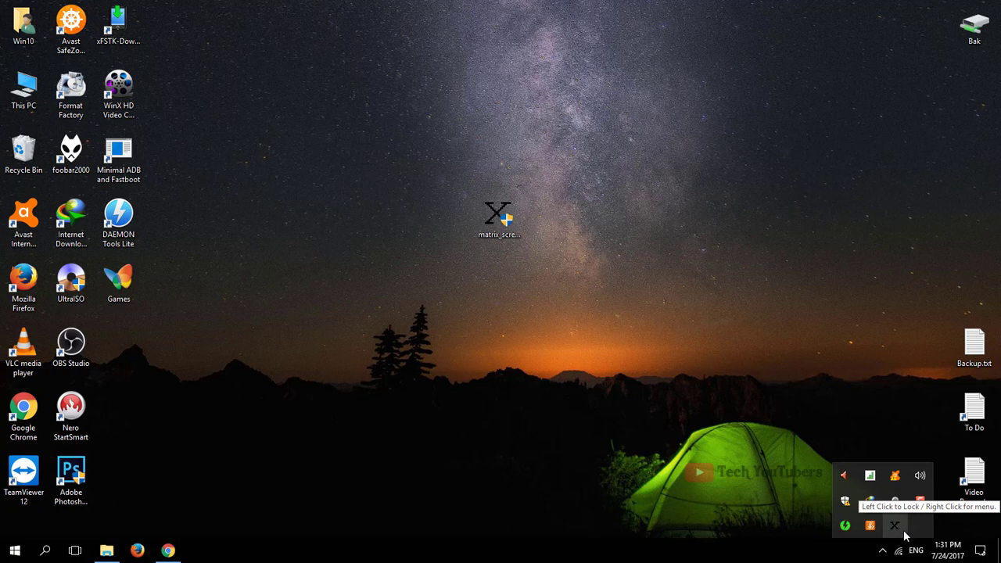
right_click(895, 526)
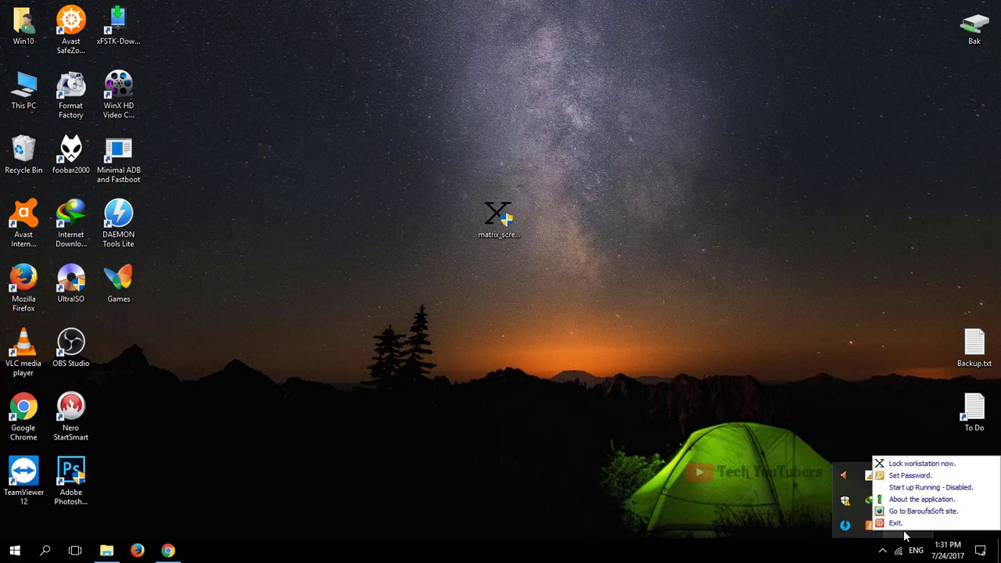
click(937, 488)
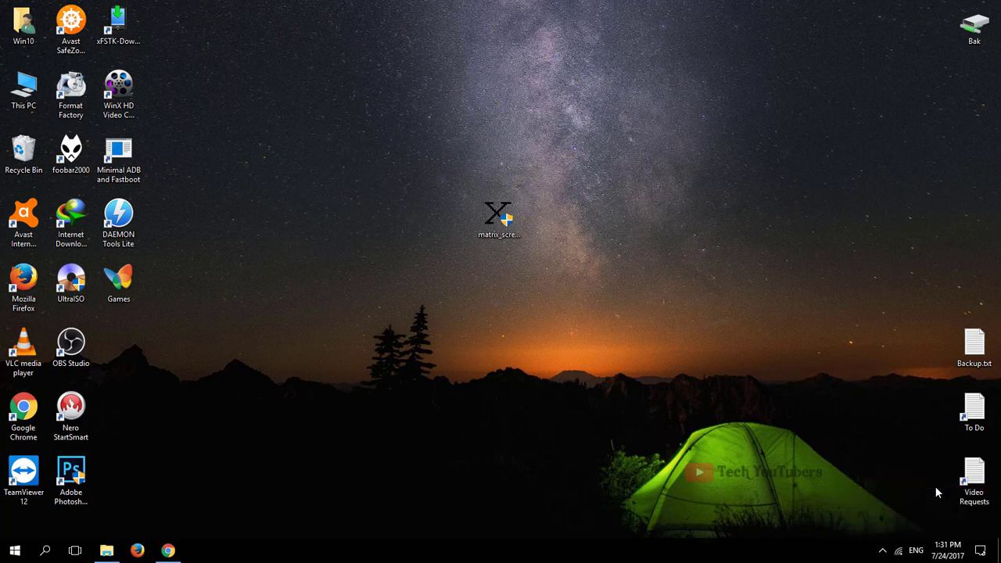
Set a new password for Matrix Screen Locker, retyping the entry before confirming it.
click(881, 551)
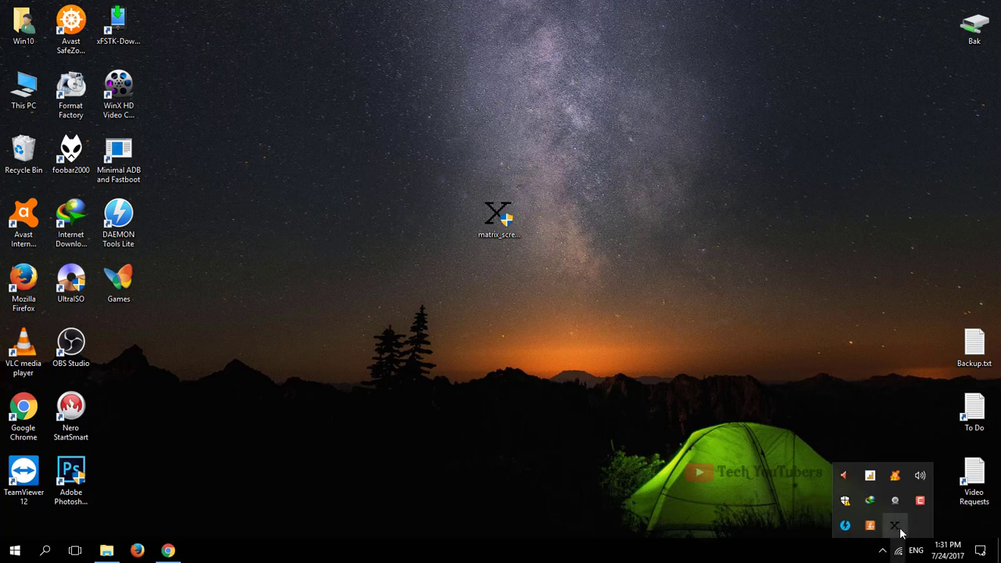
right_click(901, 532)
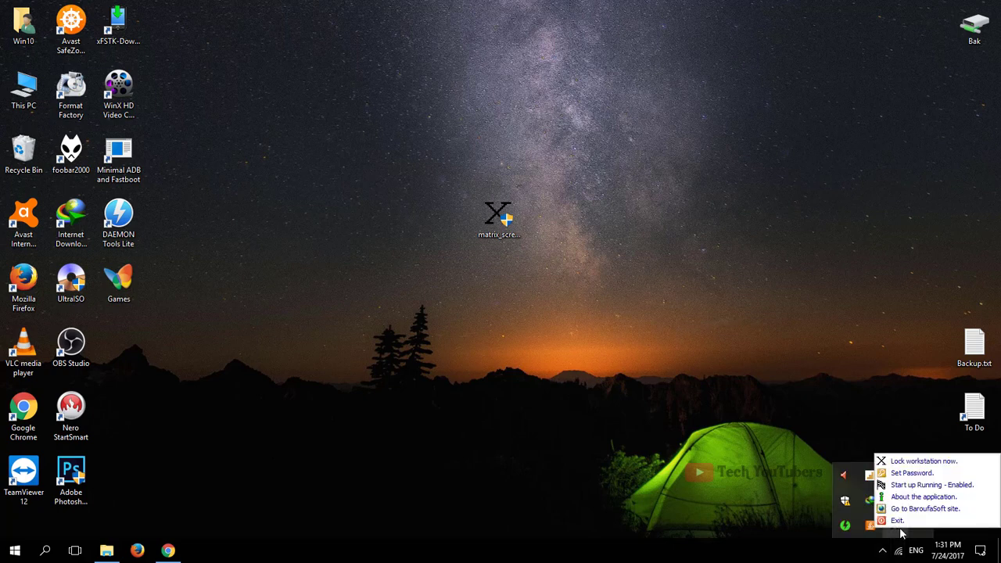
click(917, 475)
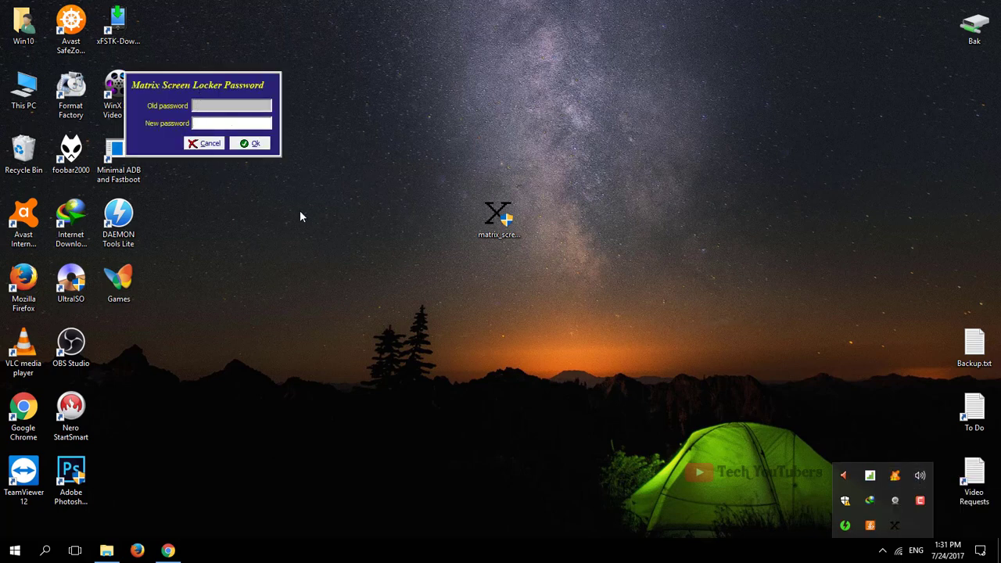
click(217, 123)
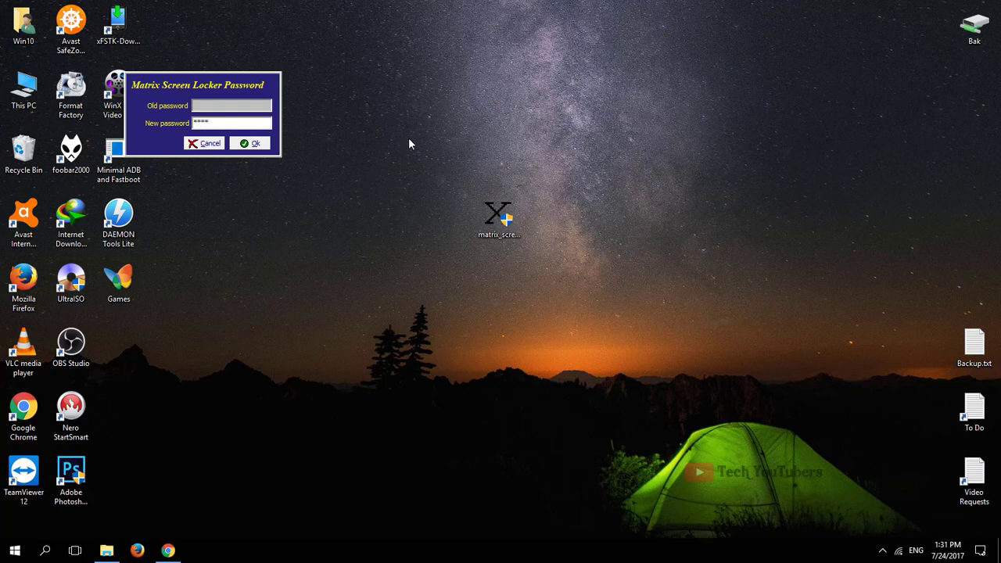
key(BackSpace)
key(BackSpace)
key(BackSpace)
text(***)
key(Return)
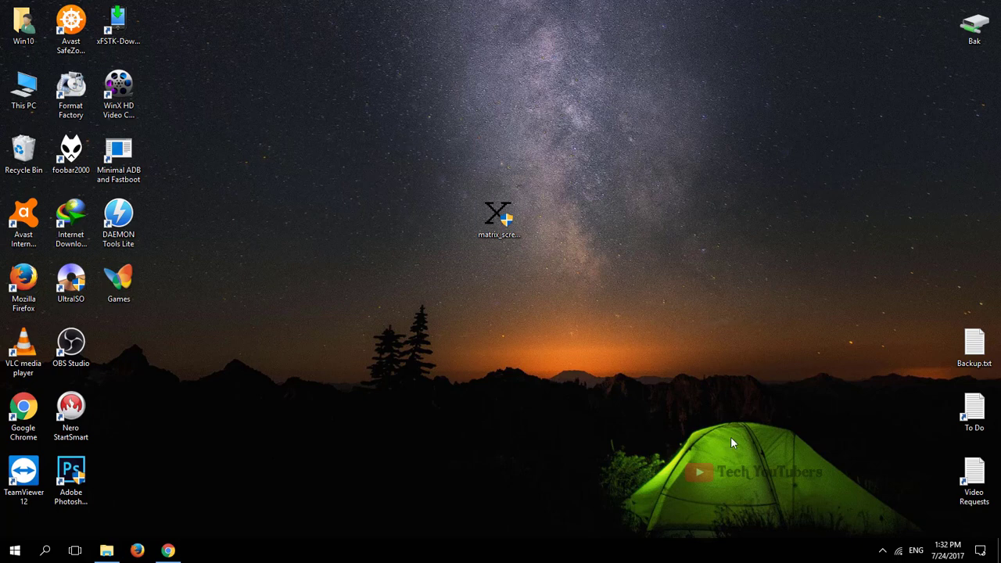
Lock the workstation with Matrix Screen Locker and unlock it by submitting the locker password.
click(882, 550)
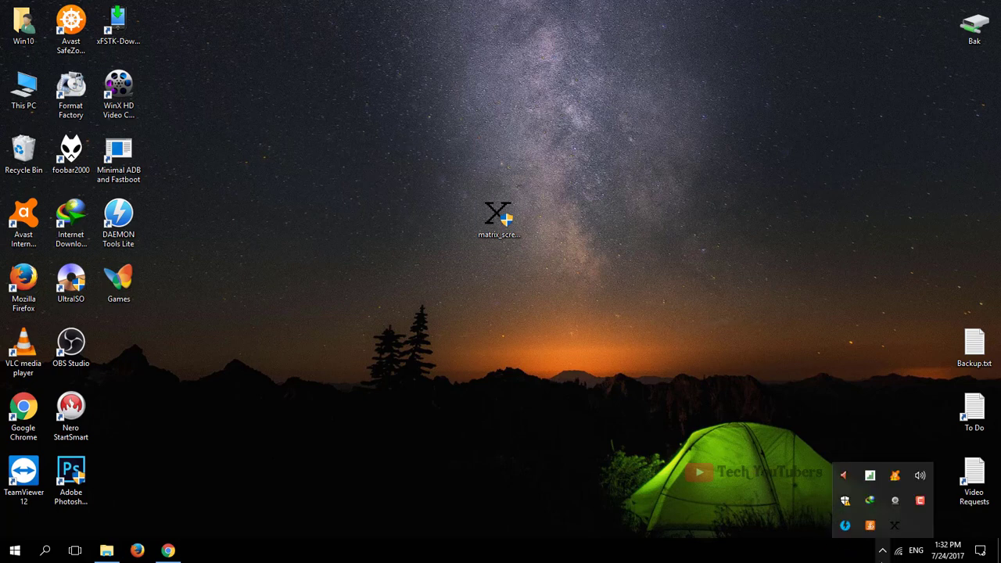
right_click(893, 532)
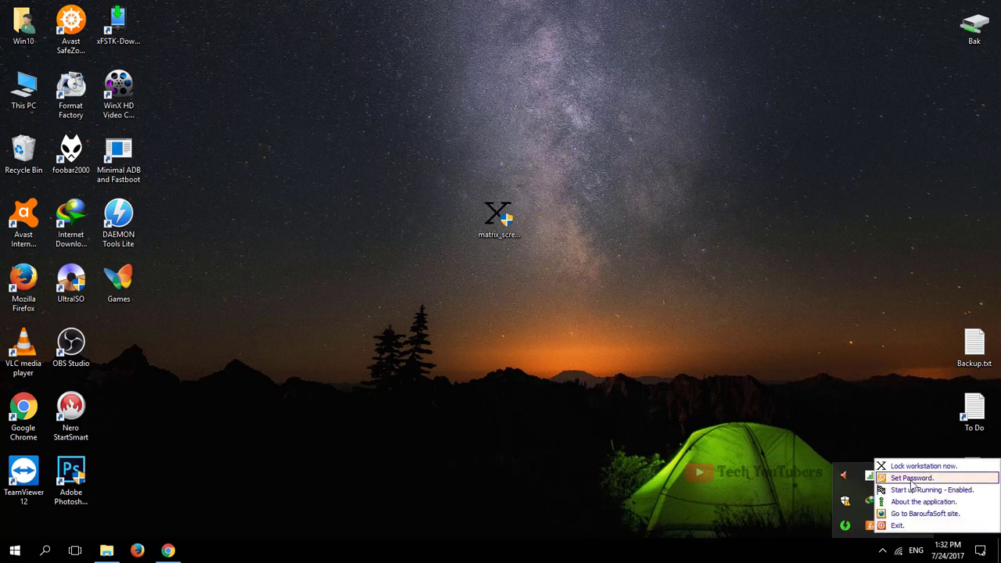
click(896, 517)
click(882, 551)
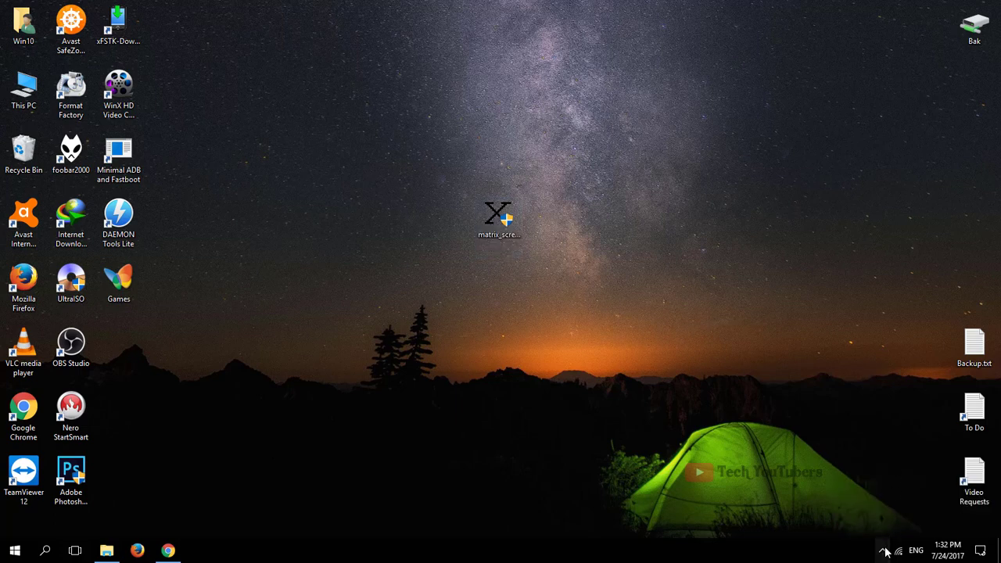
click(904, 533)
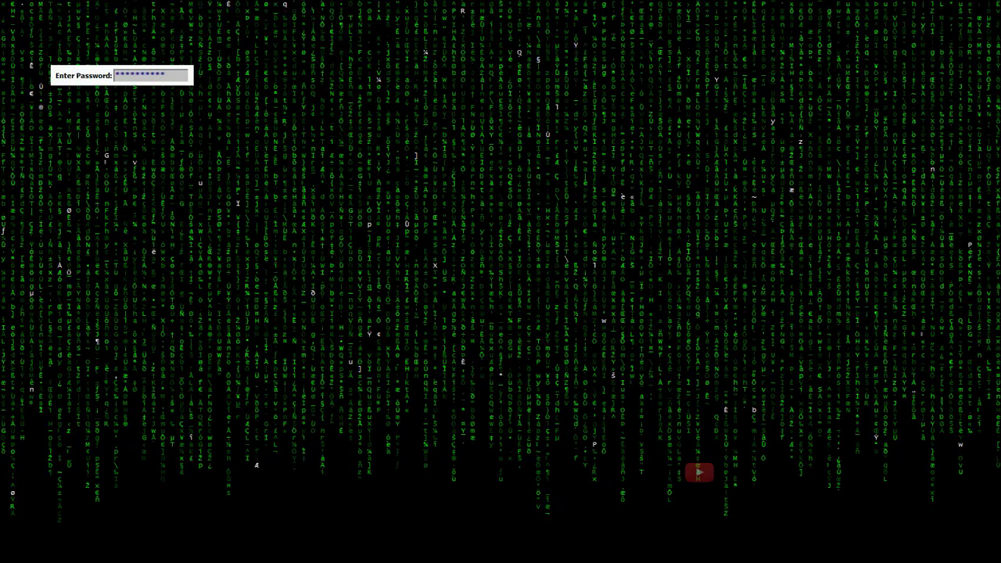
key(Return)
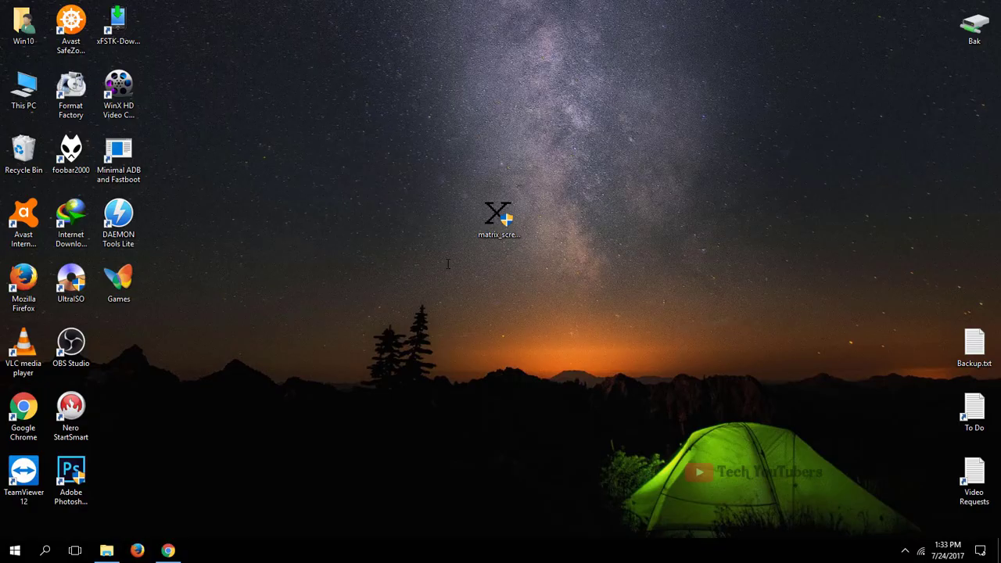